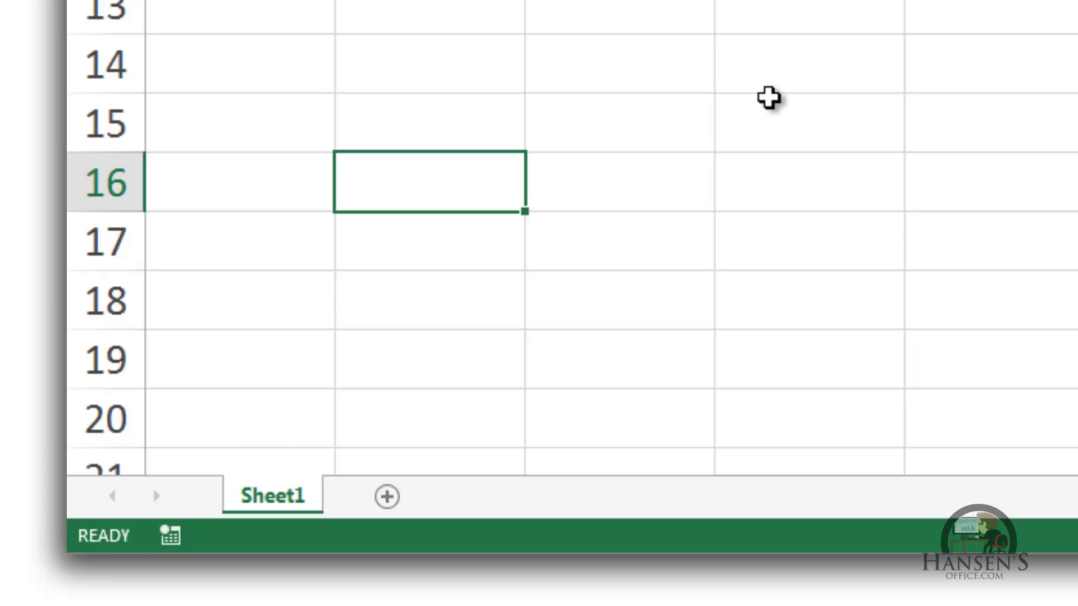
# - Enter 'the' in the cell with Ctrl+Enter, enter edit mode, escape, then delete it
pyautogui.write('t')
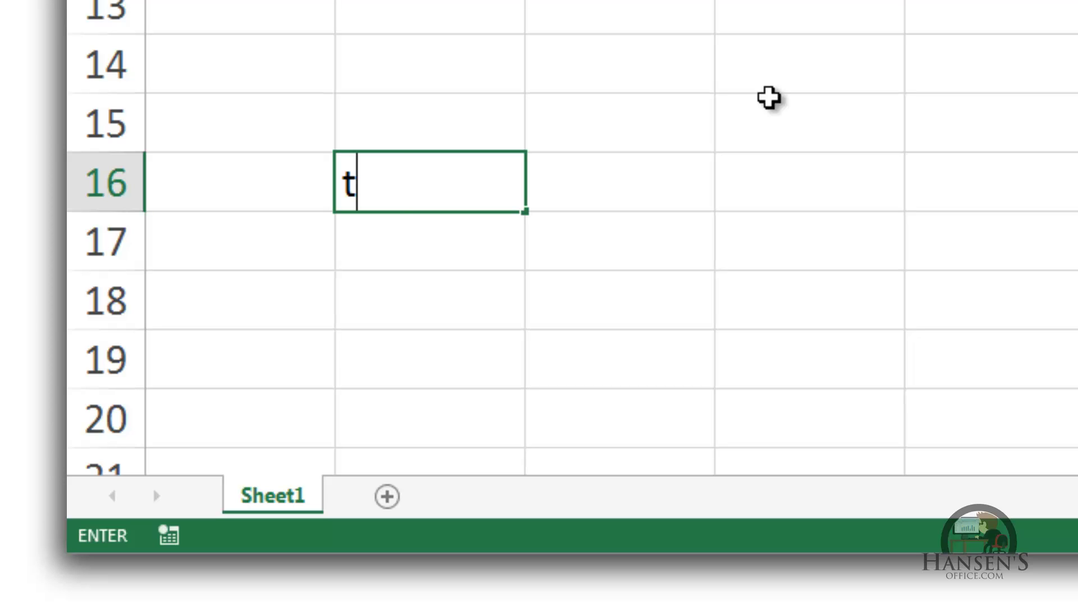
pyautogui.write('he')
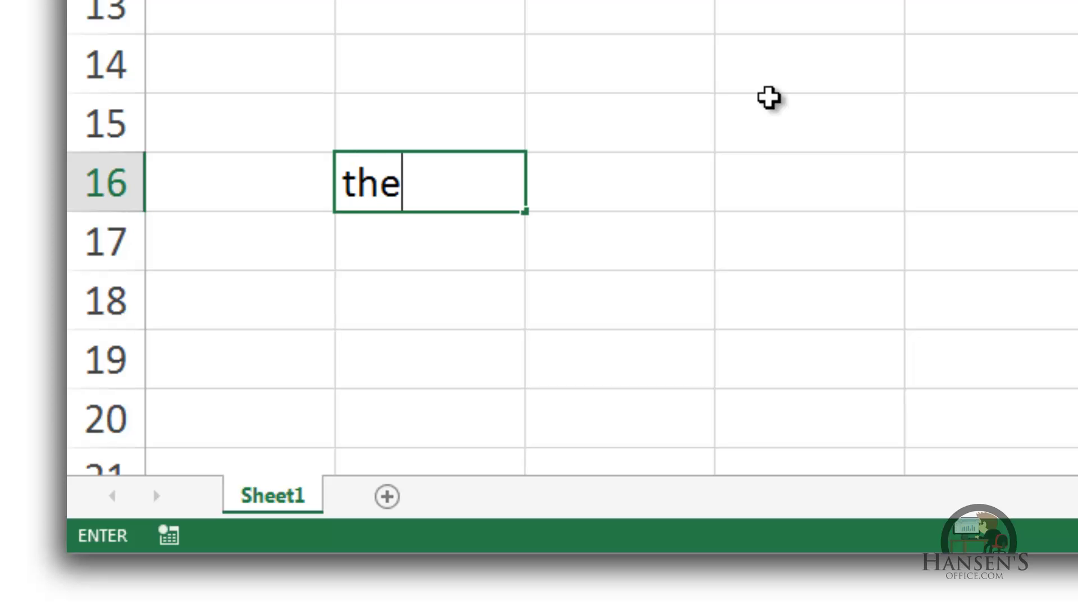
pyautogui.hotkey('ctrl', 'Return')
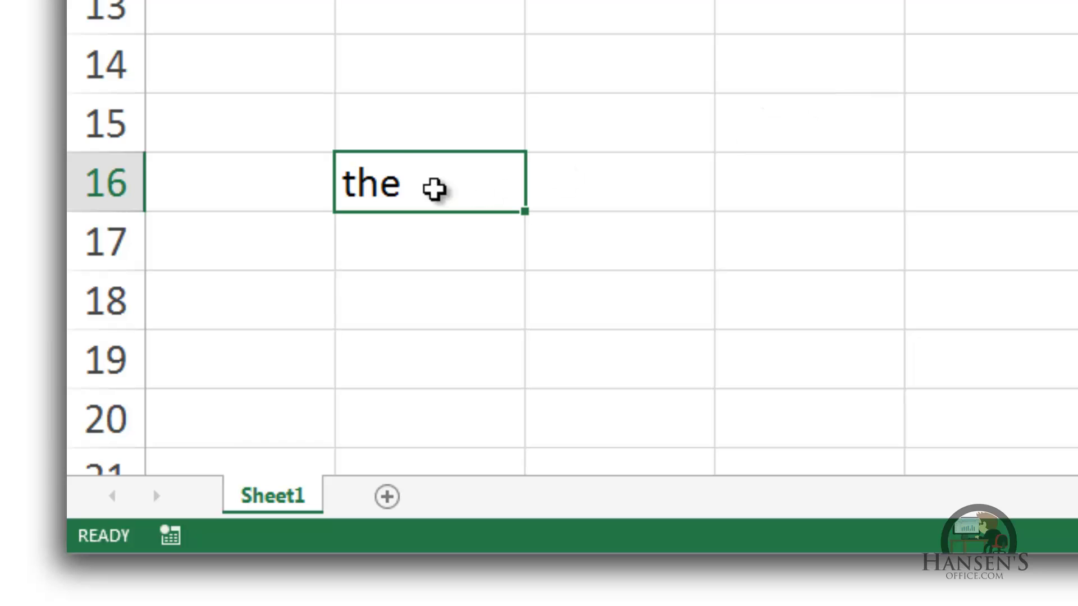
pyautogui.doubleClick(436, 189)
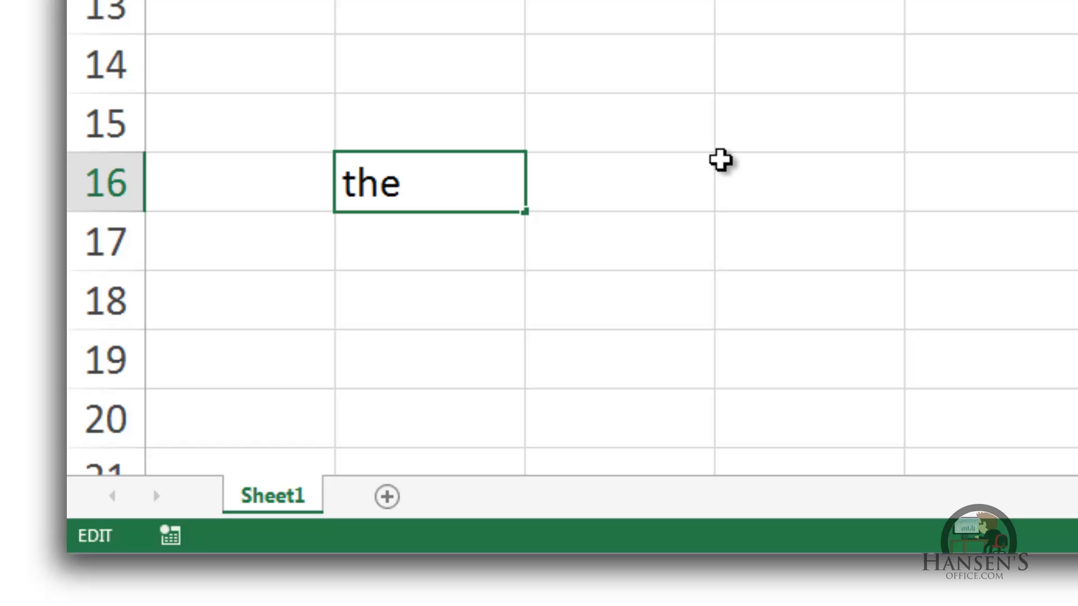
pyautogui.press('Escape')
pyautogui.press('Delete')
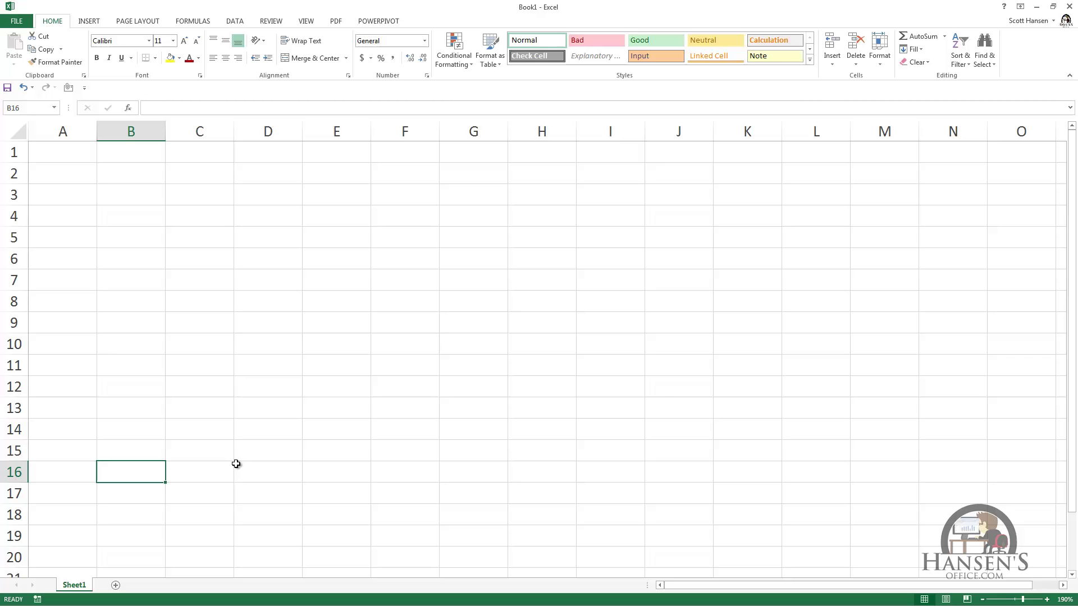
# - Enter 'Enter Mode' in B16 by clicking away, then return and clear it
pyautogui.write('Enter Mode')
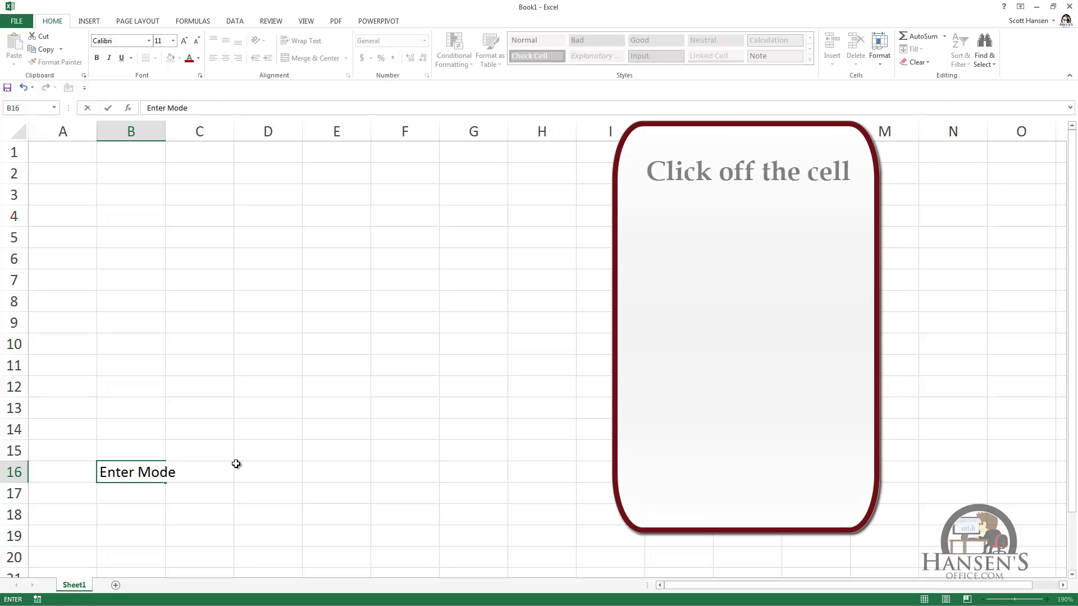
pyautogui.click(267, 328)
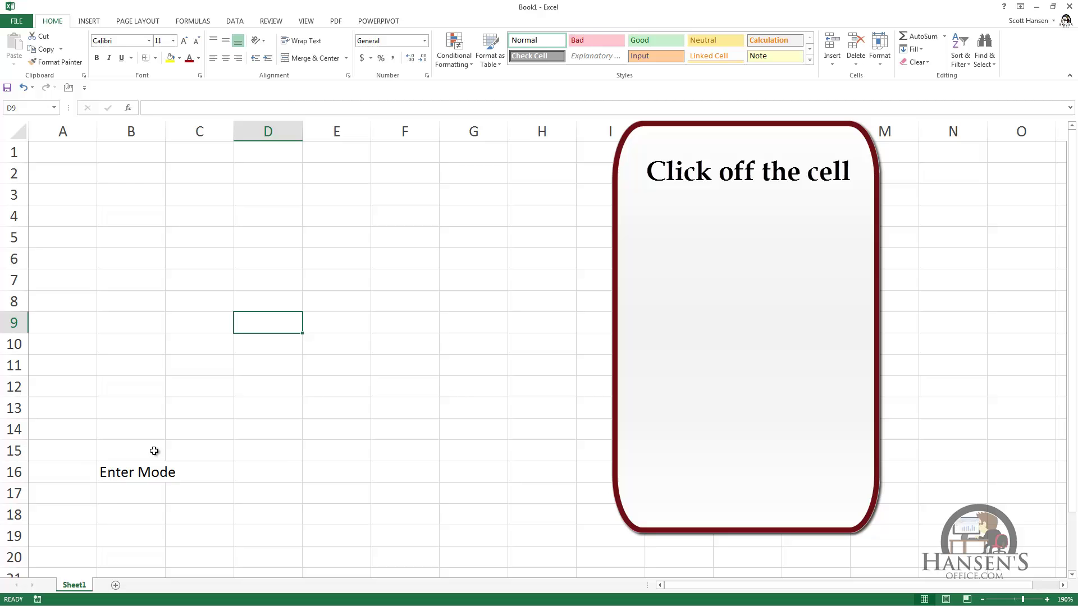
pyautogui.click(138, 468)
pyautogui.press('Delete')
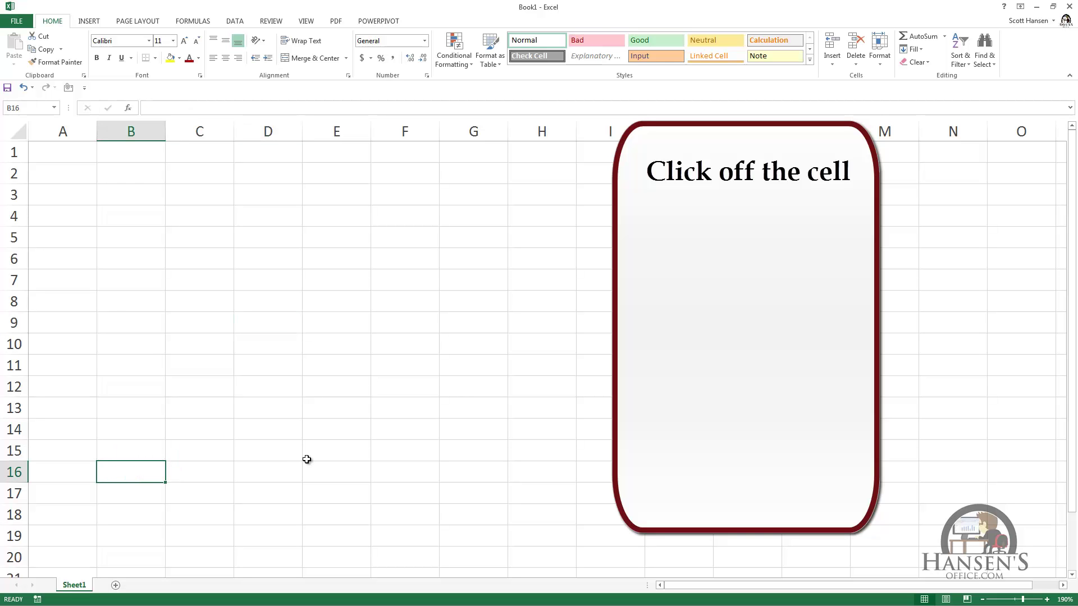
# - Commit 'Enter' in B16 with Ctrl+Enter, clear it, and commit it again with Enter
pyautogui.write('Enter')
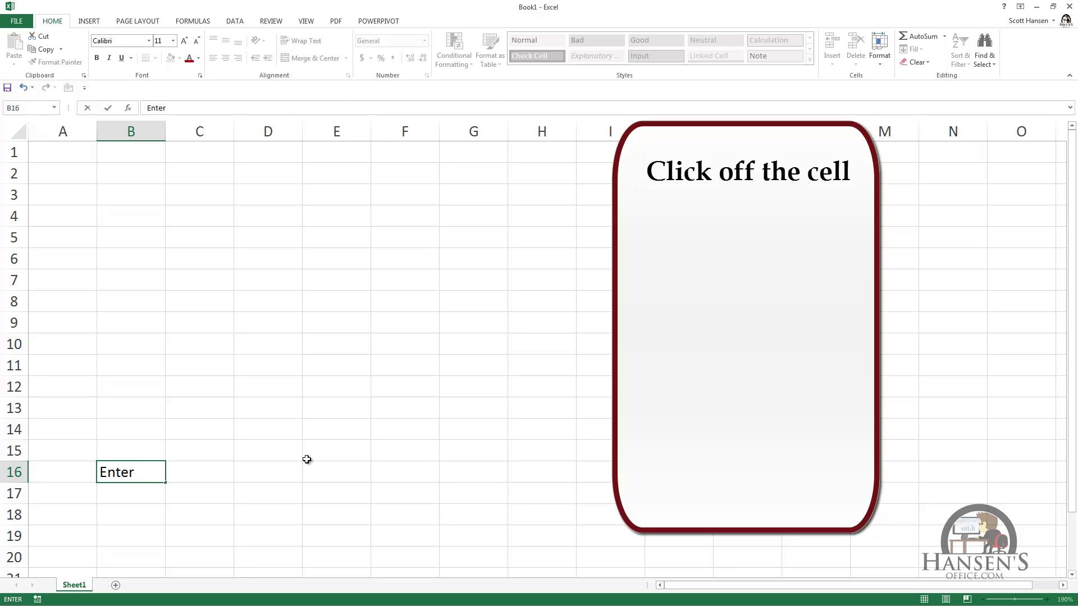
pyautogui.hotkey('ctrl', 'Return')
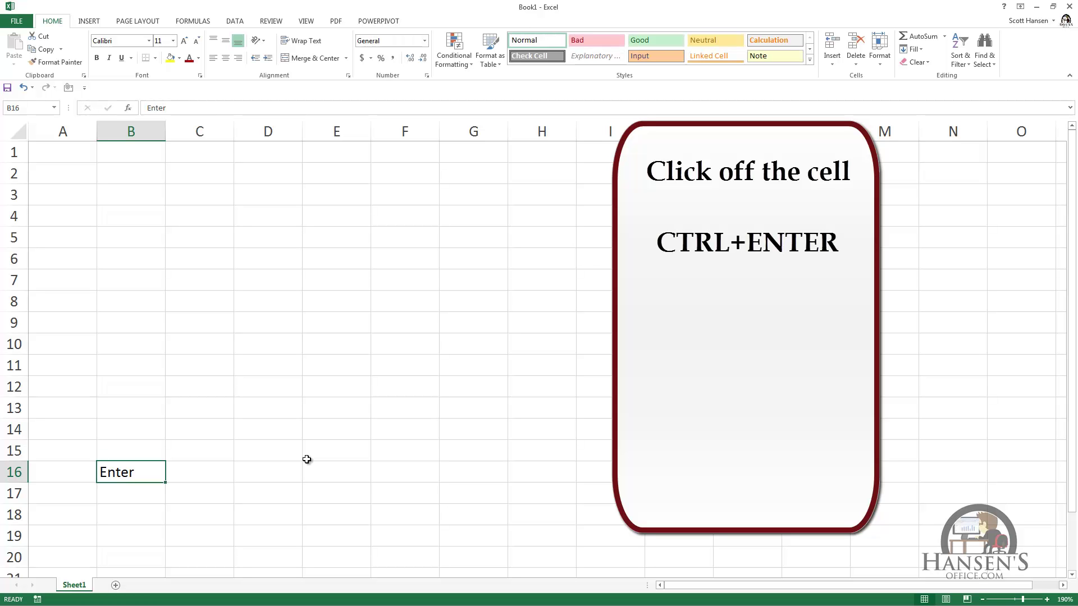
pyautogui.press('Delete')
pyautogui.write('Enter')
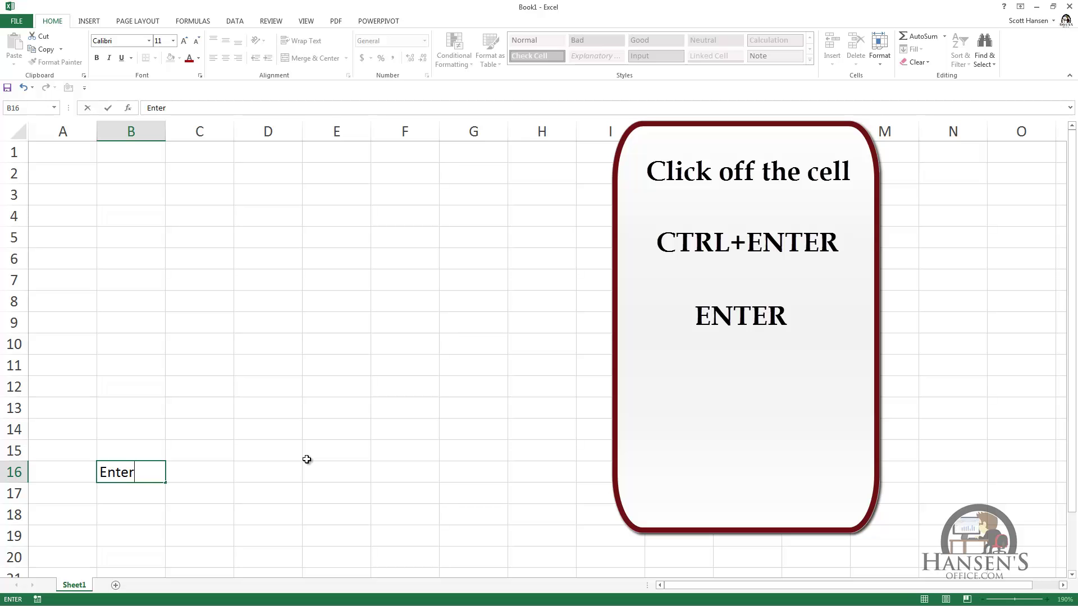
pyautogui.press('Return')
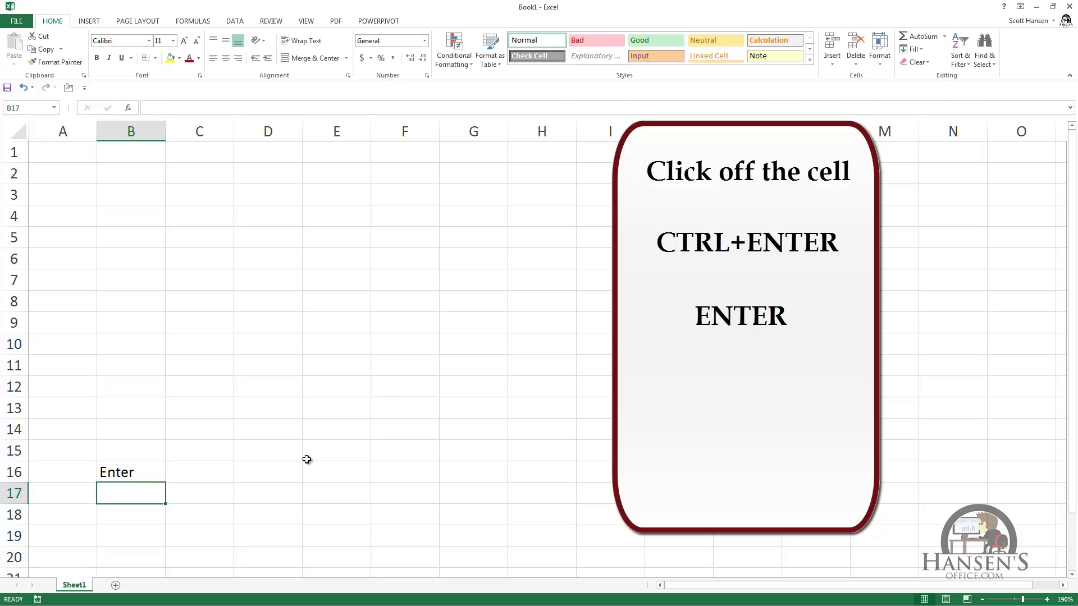
# - Replace B16's contents with 'Ente' and commit it with Tab
pyautogui.press('Up')
pyautogui.press('Delete')
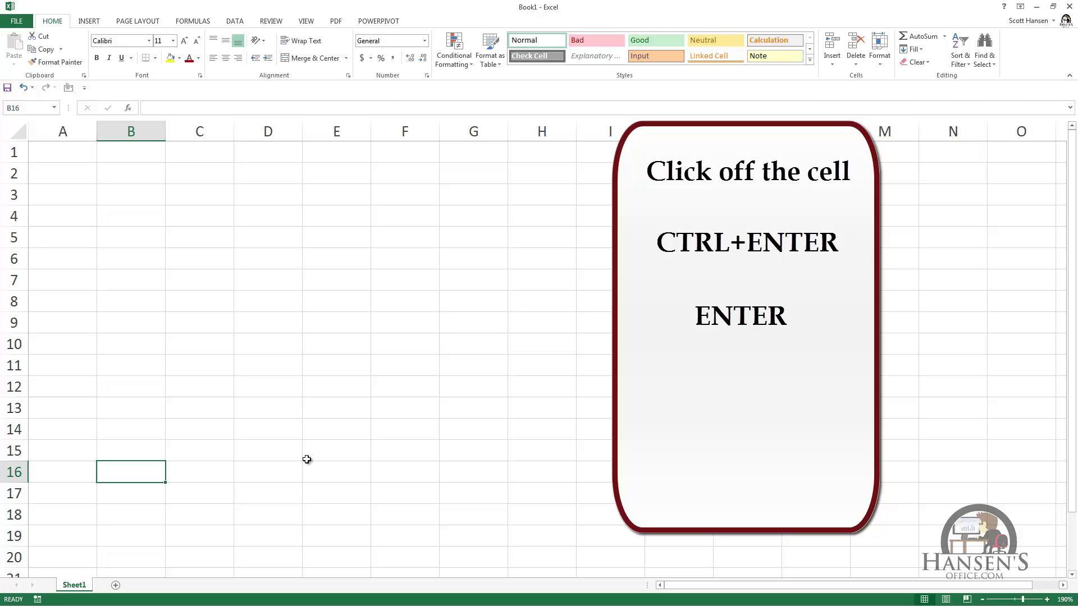
pyautogui.write('Enter')
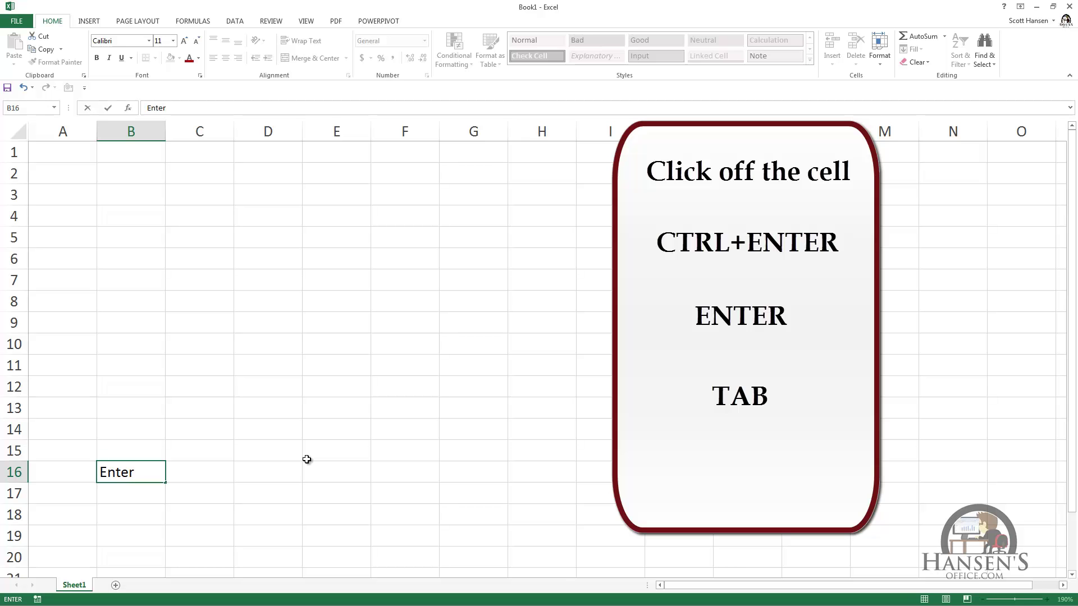
pyautogui.press('Tab')
# - Replace B16's contents with 'Enter' and commit it with the Up arrow
pyautogui.press('Left')
pyautogui.press('Delete')
pyautogui.write('Enter')
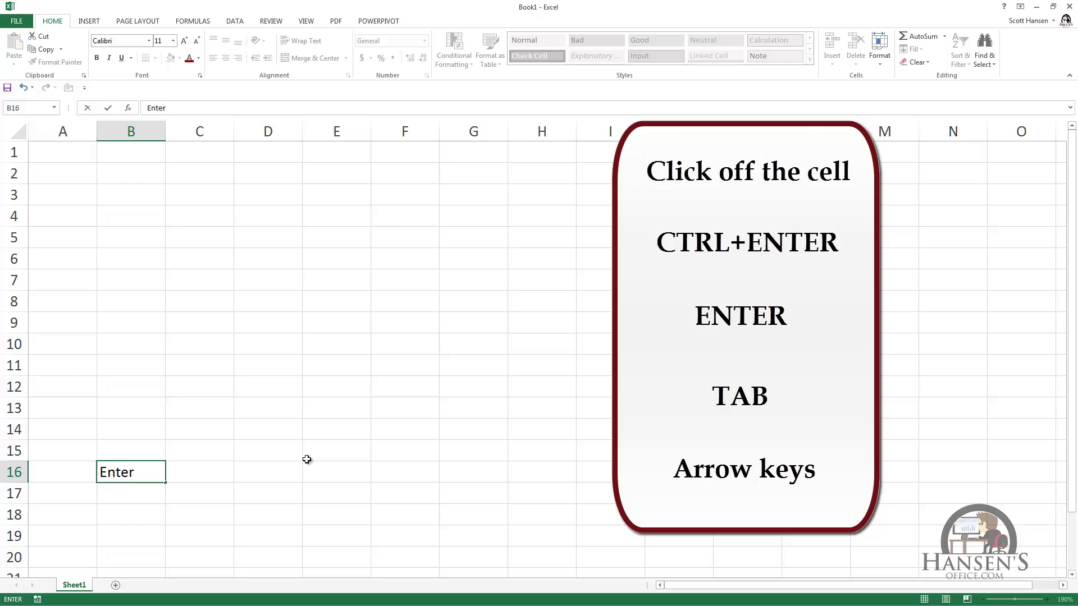
pyautogui.press('Up')
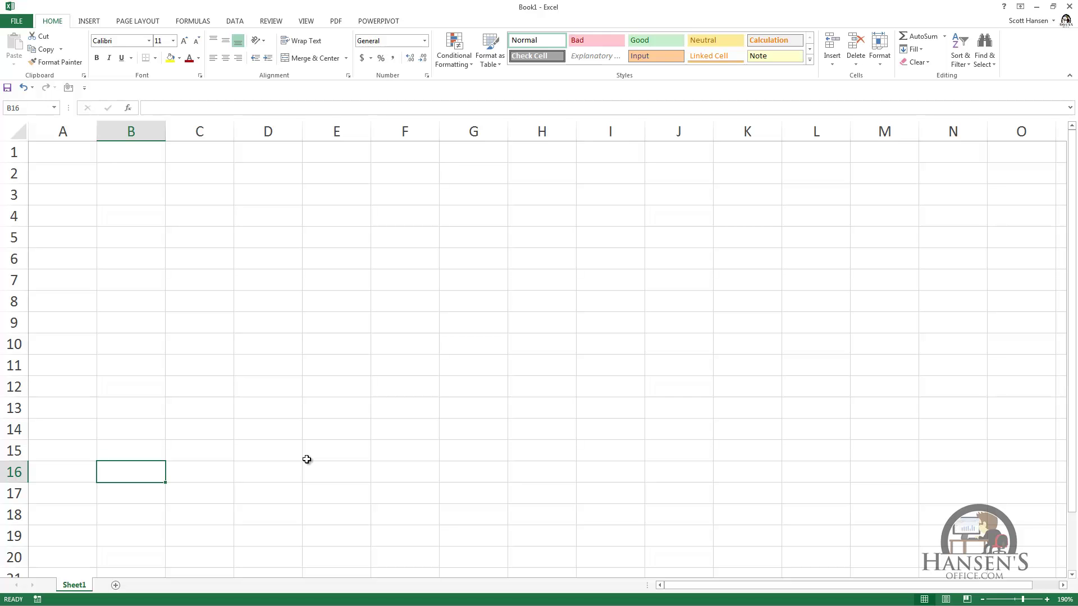
# - Enter 'Enter' in B16 and commit it with Ctrl+Enter, staying on the cell
pyautogui.write('Enter')
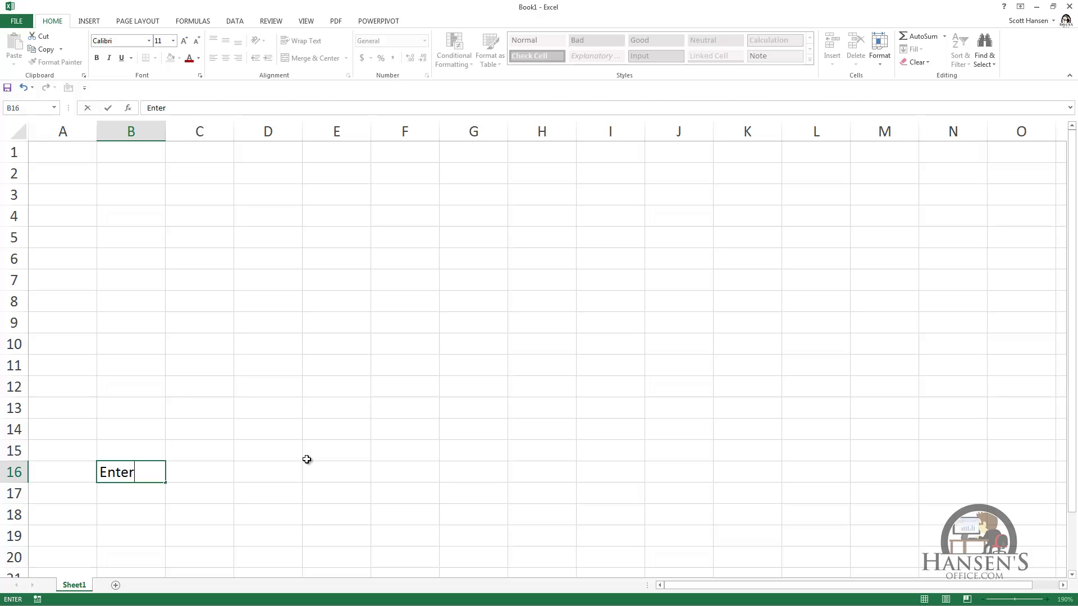
pyautogui.hotkey('ctrl', 'Return')
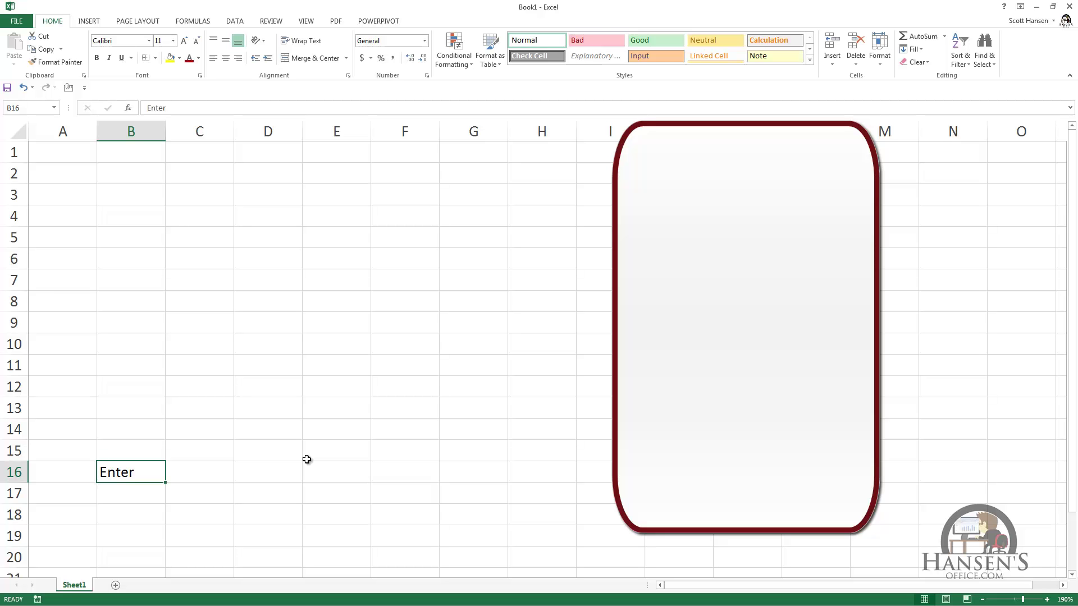
pyautogui.press('F2')
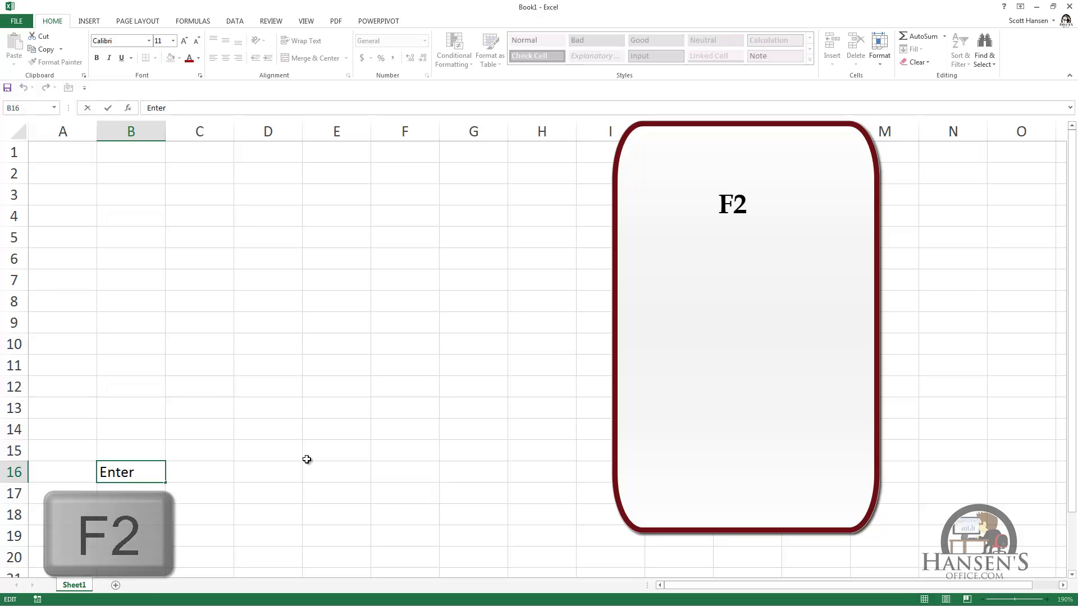
pyautogui.press('BackSpace')
pyautogui.press('BackSpace')
pyautogui.press('BackSpace')
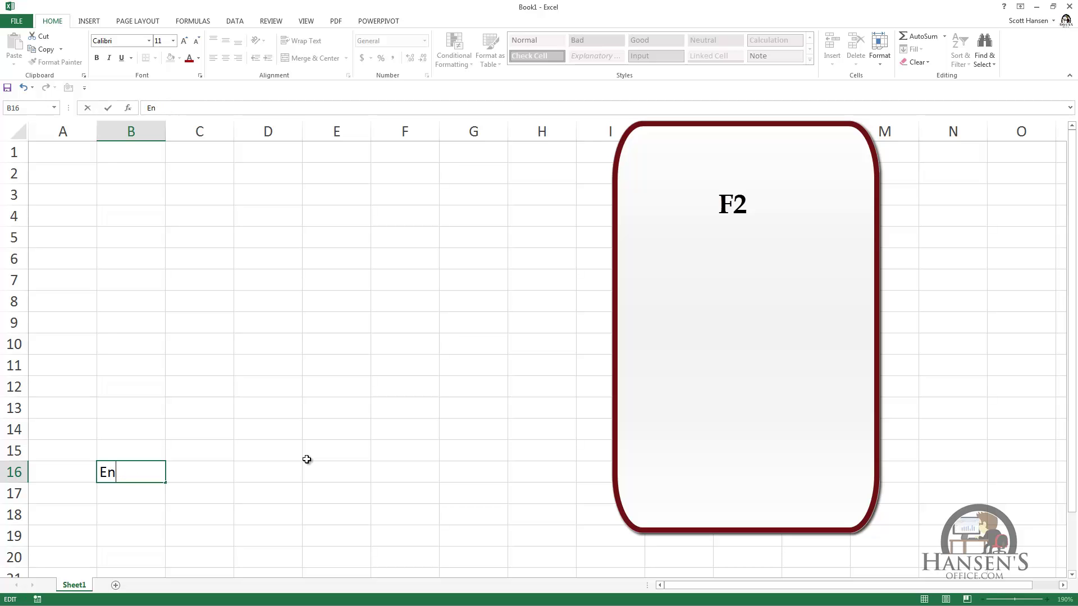
pyautogui.press('BackSpace')
pyautogui.press('BackSpace')
pyautogui.write('Enter')
pyautogui.hotkey('ctrl', 'Return')
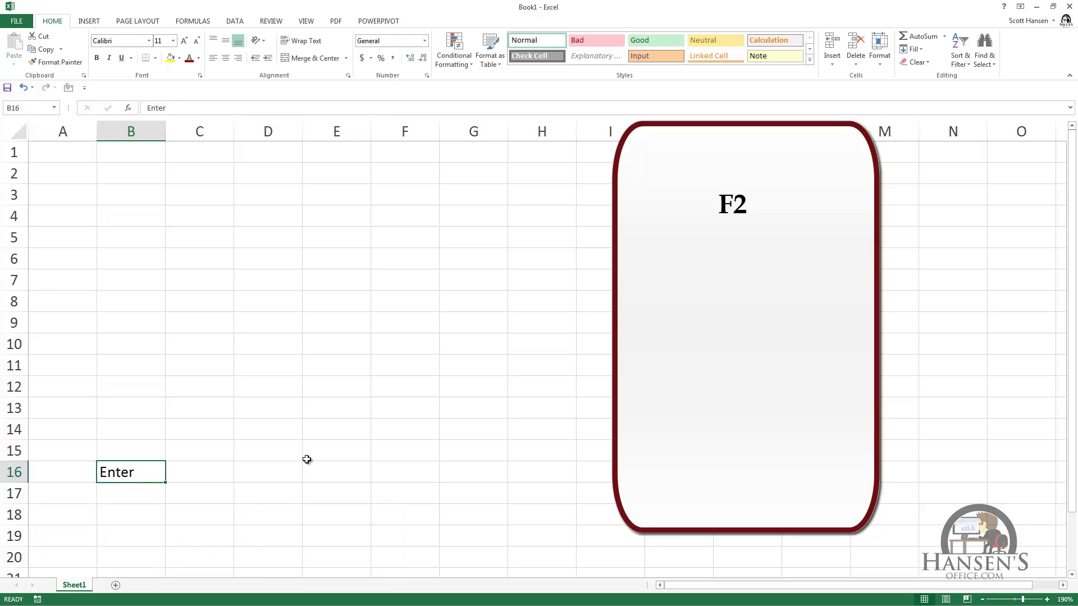
# - Edit B16 in place, retype 'Enter', and leave with Escape
pyautogui.doubleClick(152, 469)
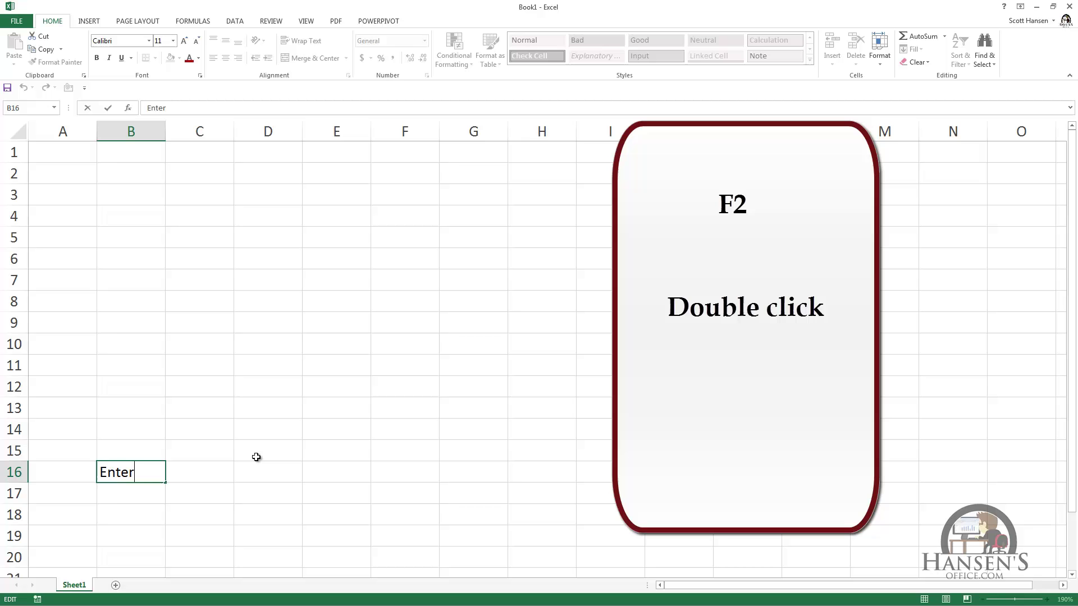
pyautogui.press('BackSpace')
pyautogui.press('BackSpace')
pyautogui.press('BackSpace')
pyautogui.press('BackSpace')
pyautogui.press('BackSpace')
pyautogui.write('Enter')
pyautogui.press('Escape')
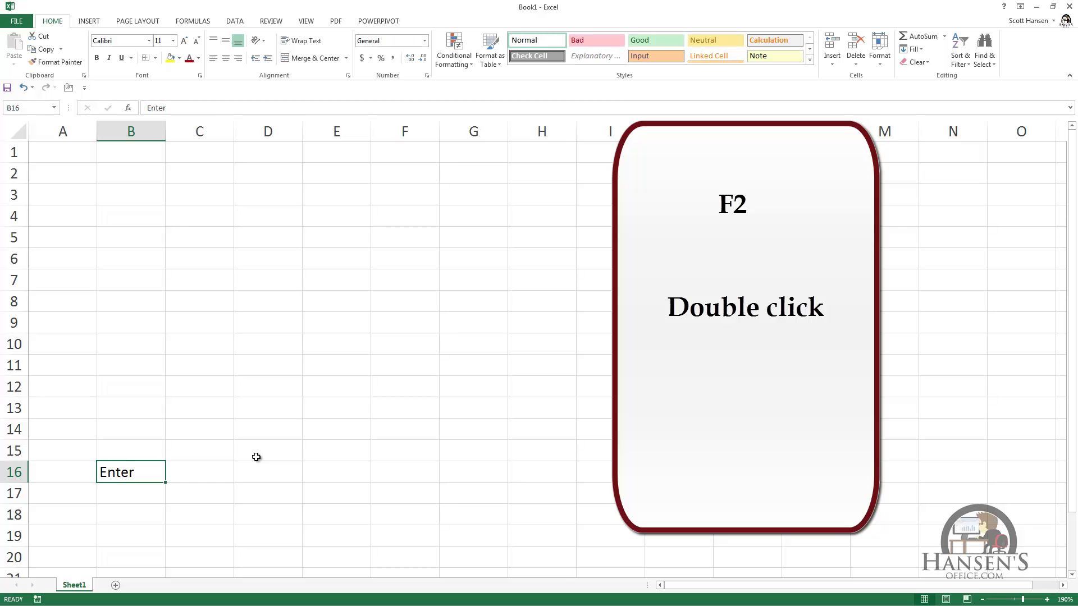
# - Edit B16 with F2, replace 'Enter' with 'Edit', and commit with Ctrl+Enter
pyautogui.press('F2')
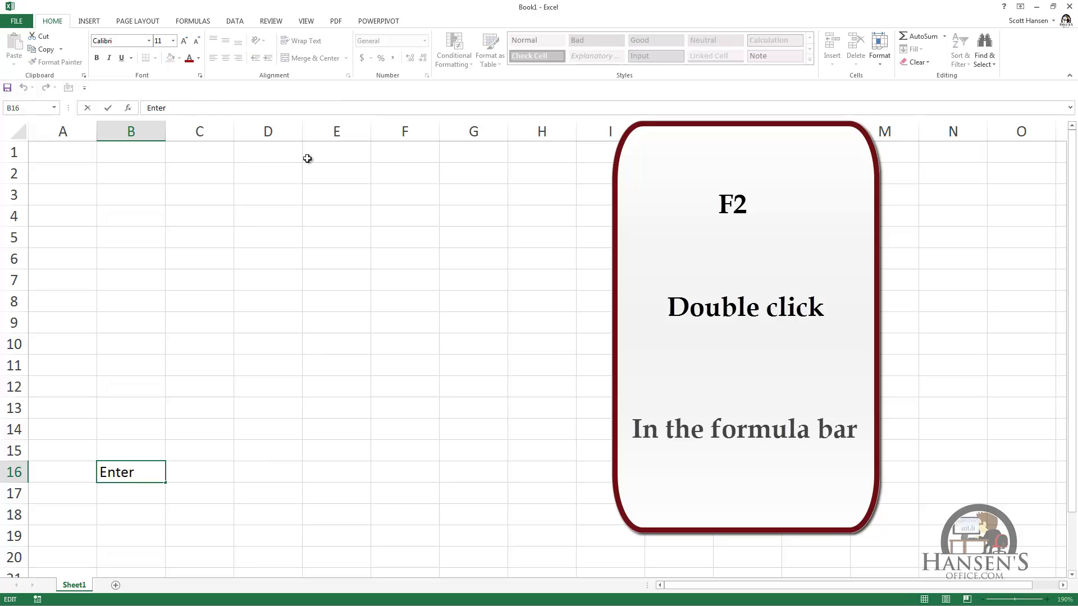
pyautogui.press('BackSpace')
pyautogui.press('BackSpace')
pyautogui.press('BackSpace')
pyautogui.press('BackSpace')
pyautogui.press('BackSpace')
pyautogui.write('Edit')
pyautogui.hotkey('ctrl', 'Return')
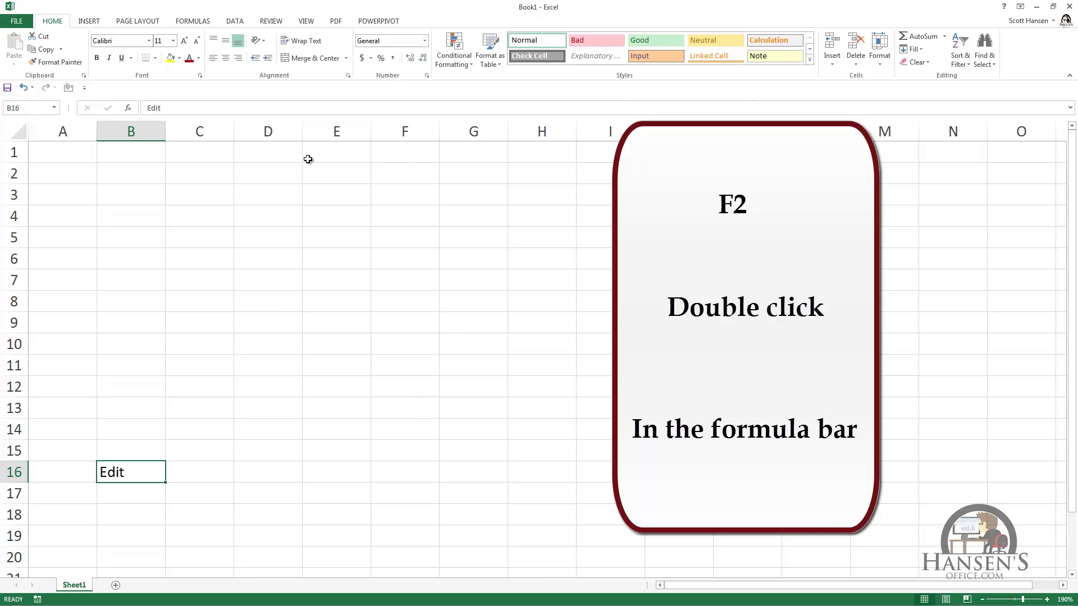